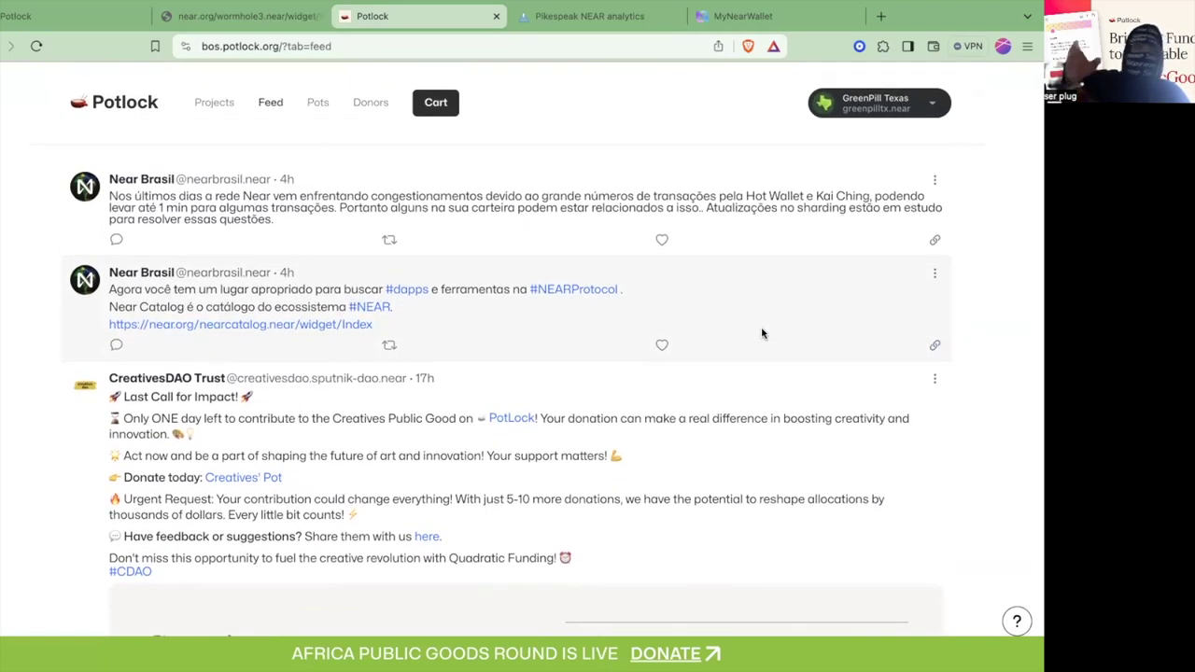
Scroll the Potlock feed down to PotLock's #BOS post announcing the Africa Public Goods round
scroll(762, 333, down, 10)
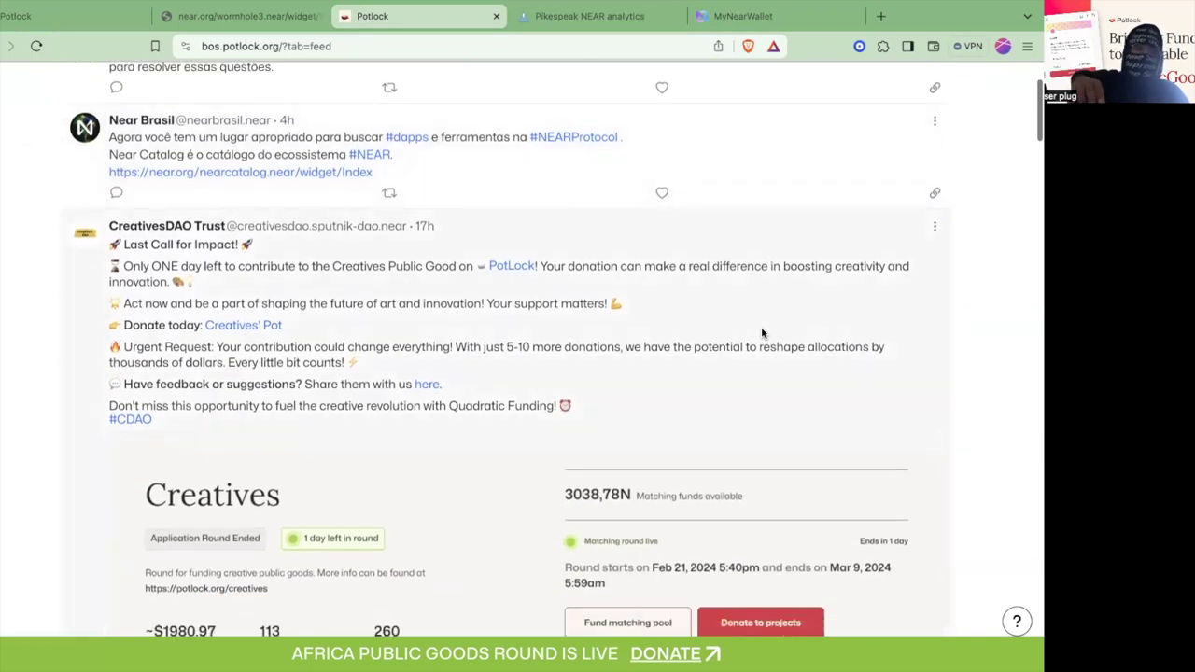
scroll(762, 333, down, 9)
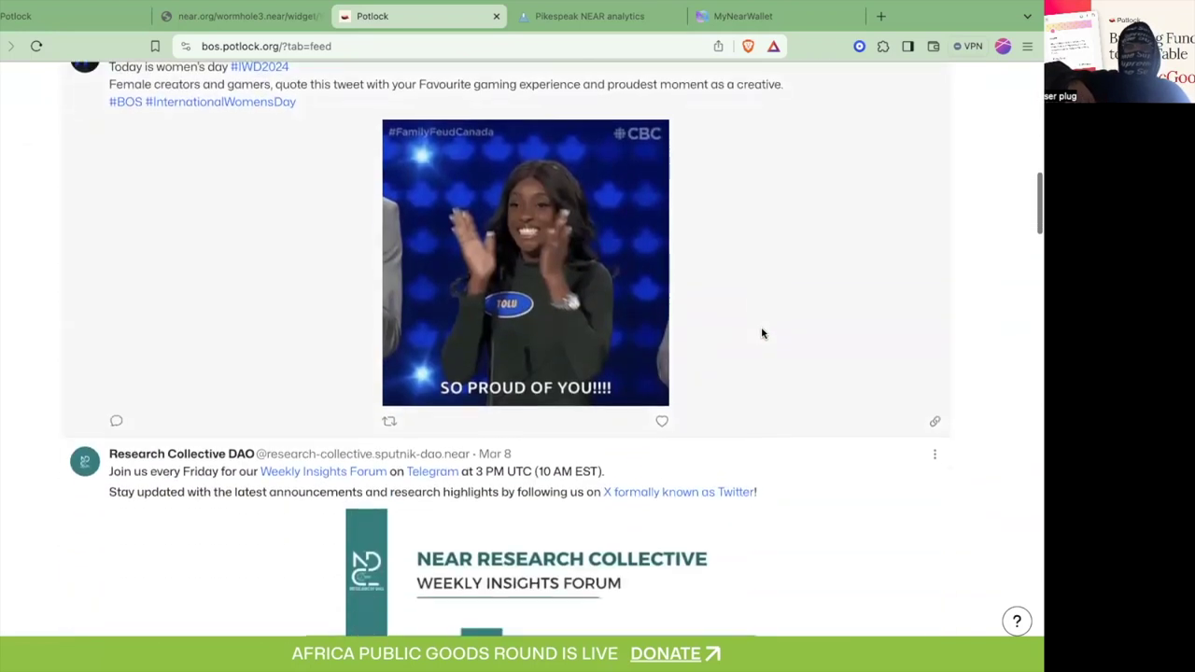
scroll(762, 334, down, 2)
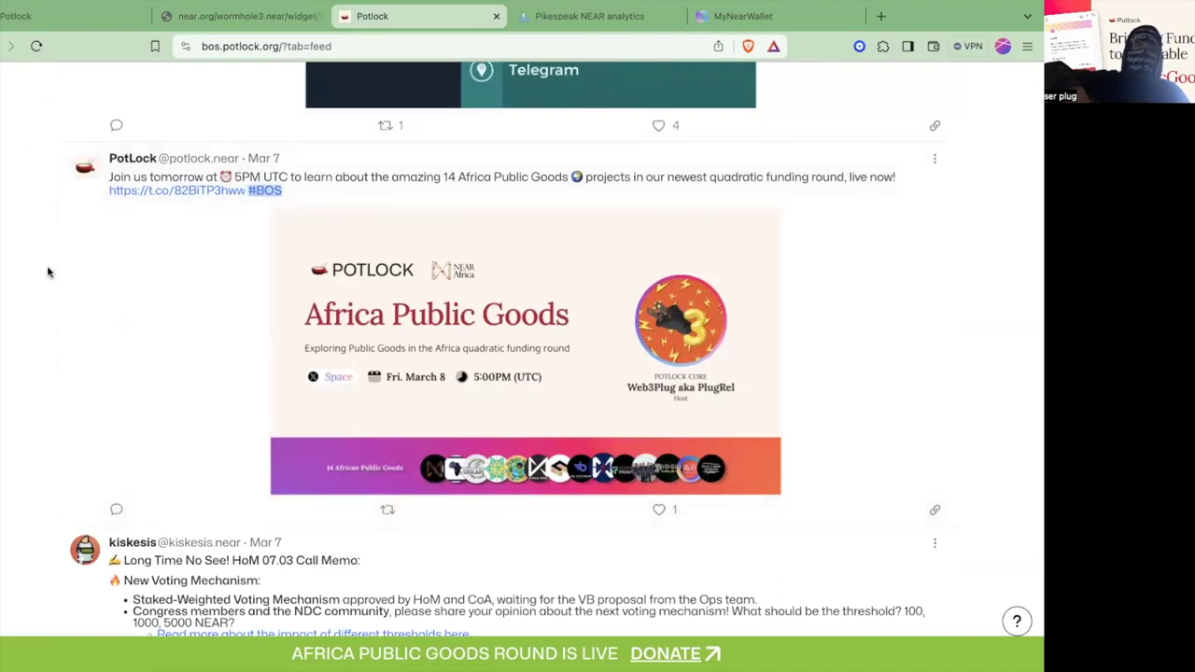
scroll(48, 271, down, 1)
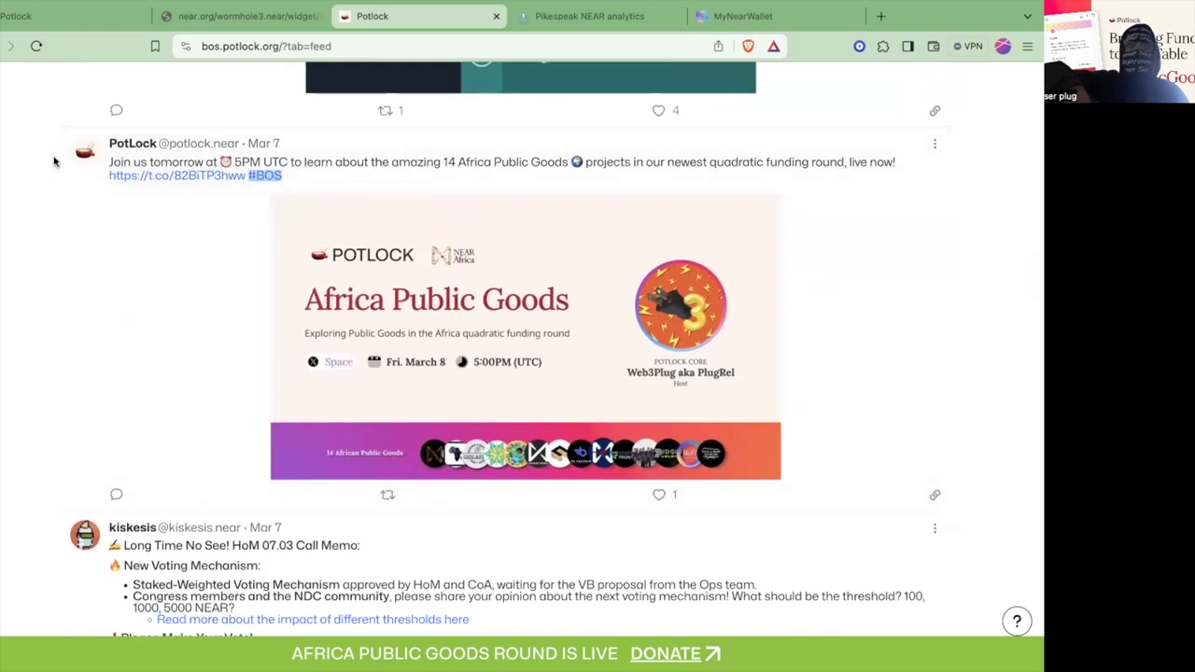
View the Africa Public Goods image in a new tab, check its pbs.twimg.com host, then return
right_click(368, 337)
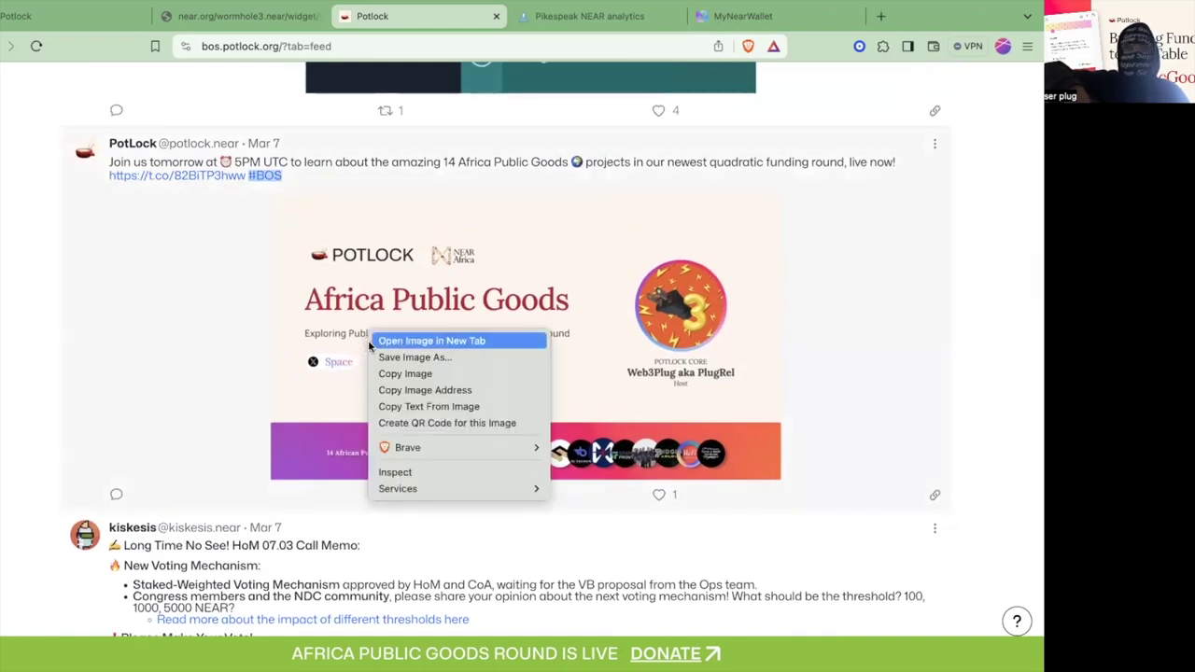
click(432, 341)
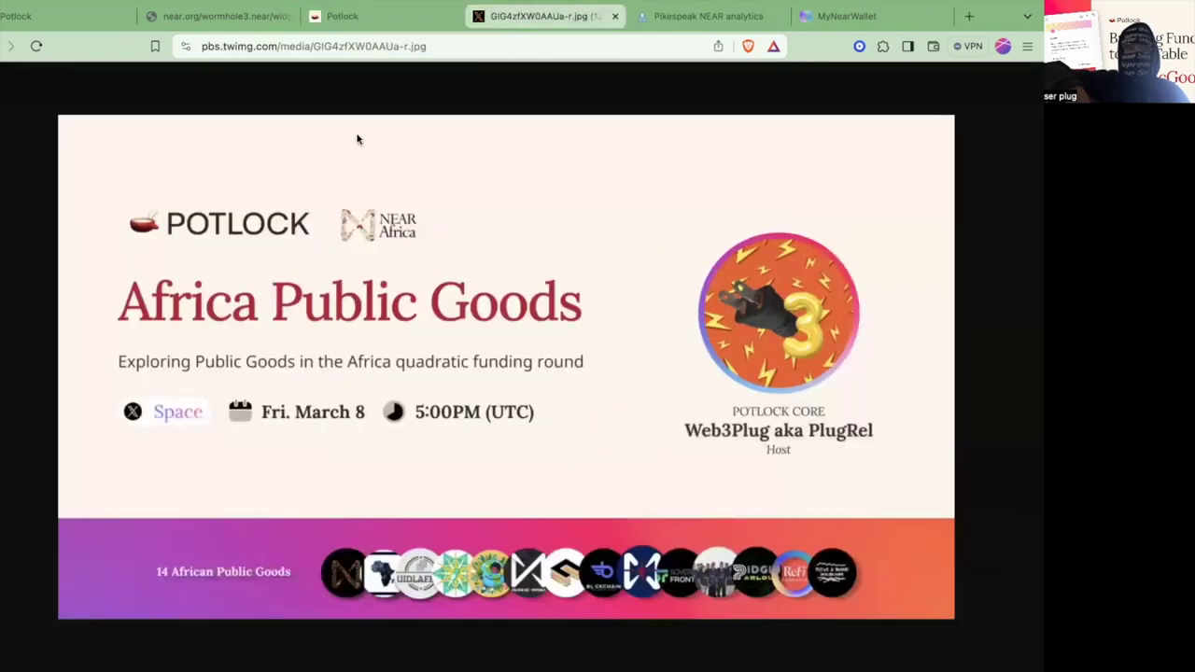
double_click(243, 47)
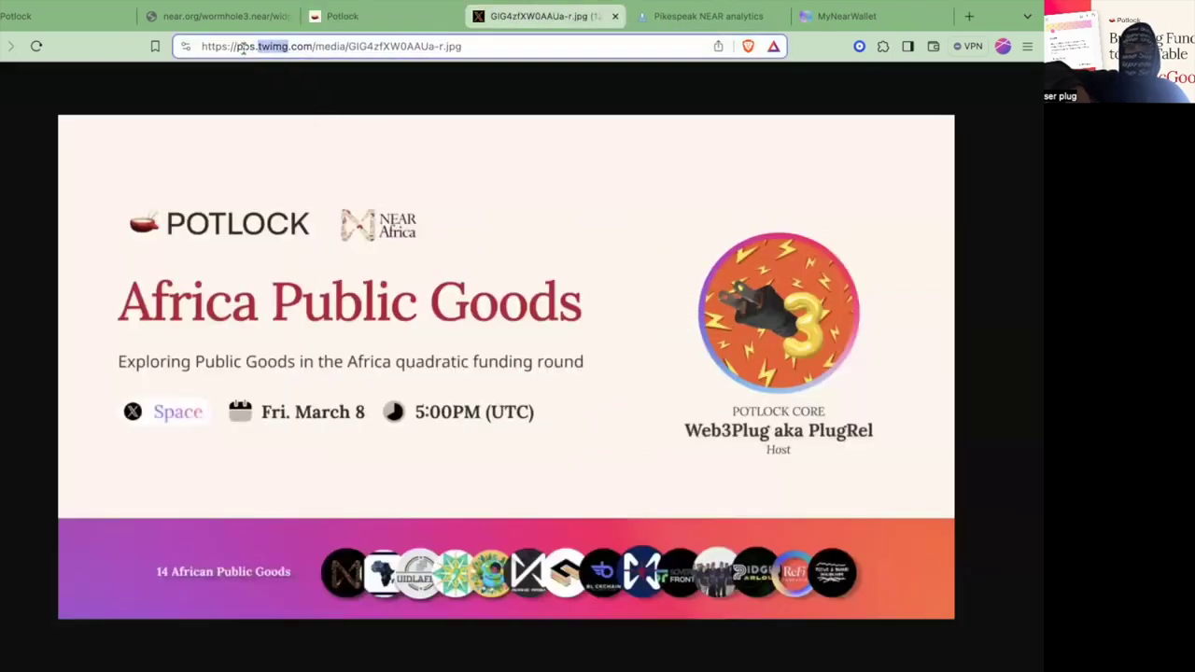
click(329, 23)
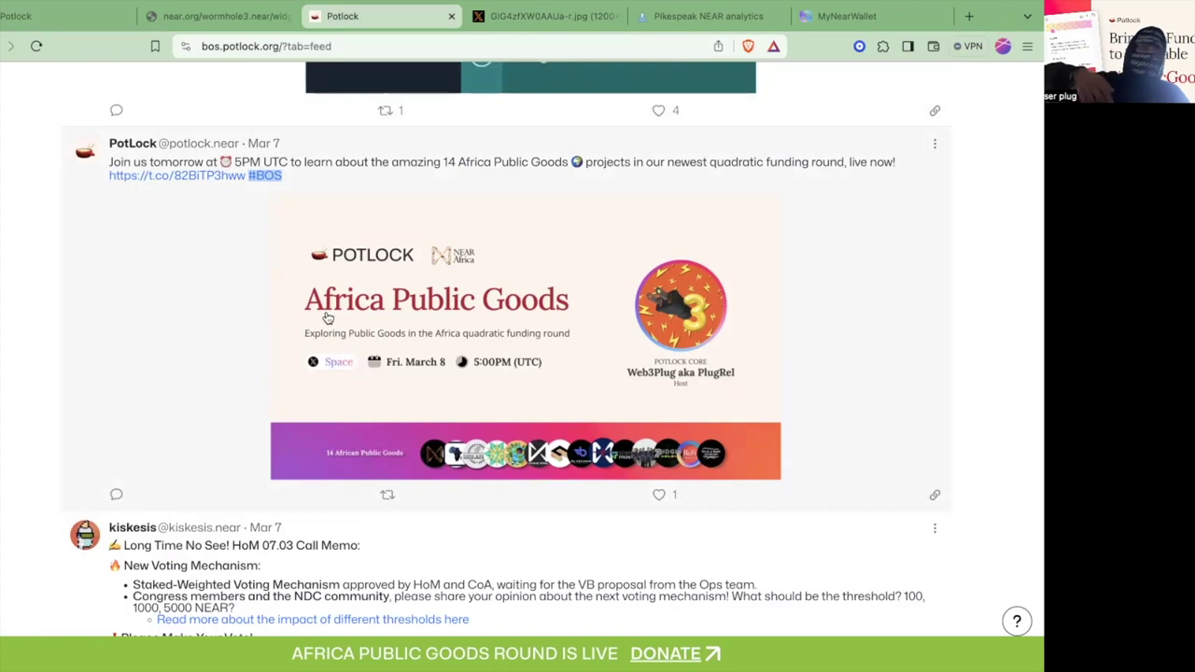
scroll(327, 318, down, 4)
scroll(326, 313, up, 15)
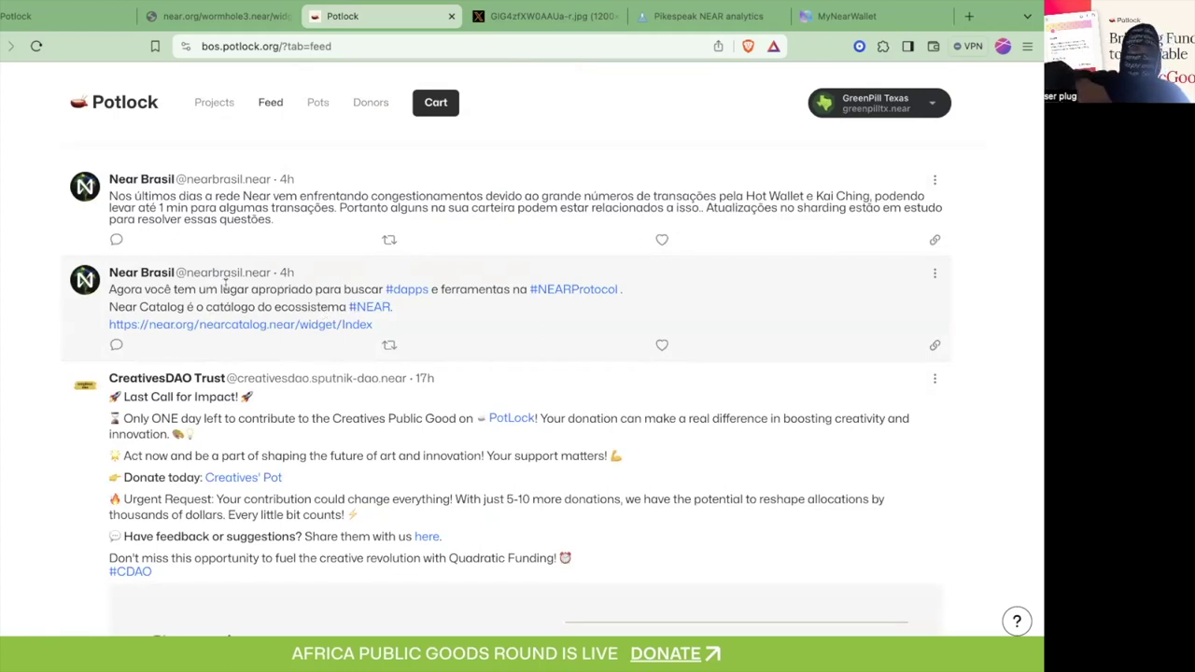
Authorize Wormhole3 on X for the GreenPill Texas Twitter account and reload the sync page
click(203, 18)
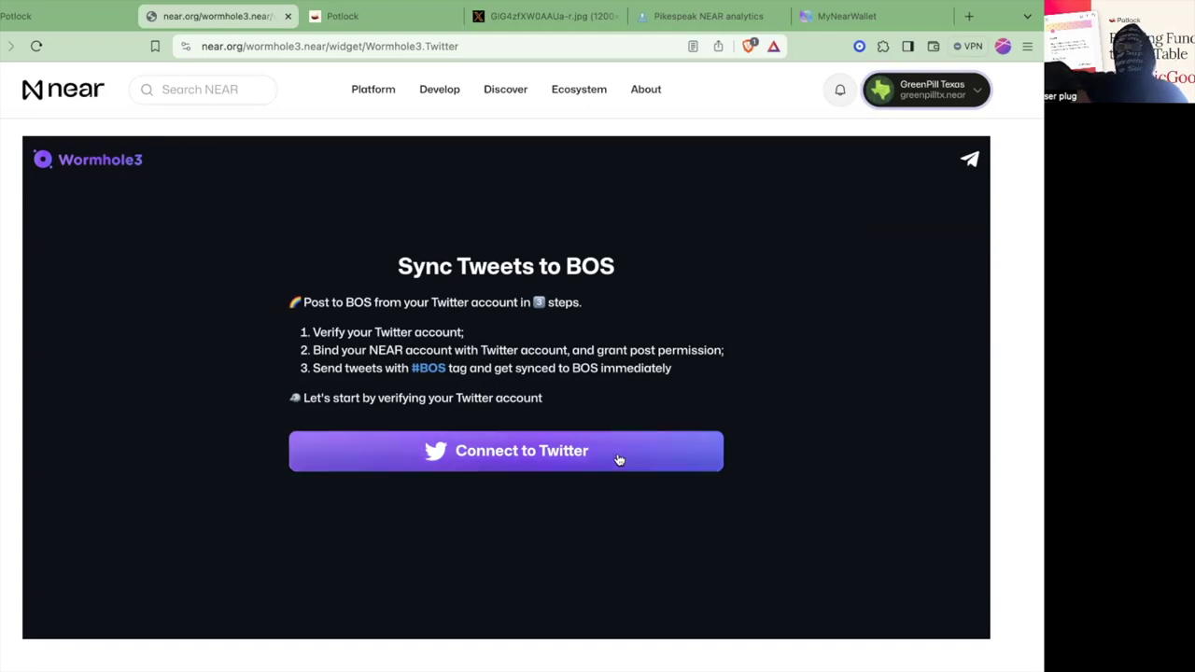
click(588, 457)
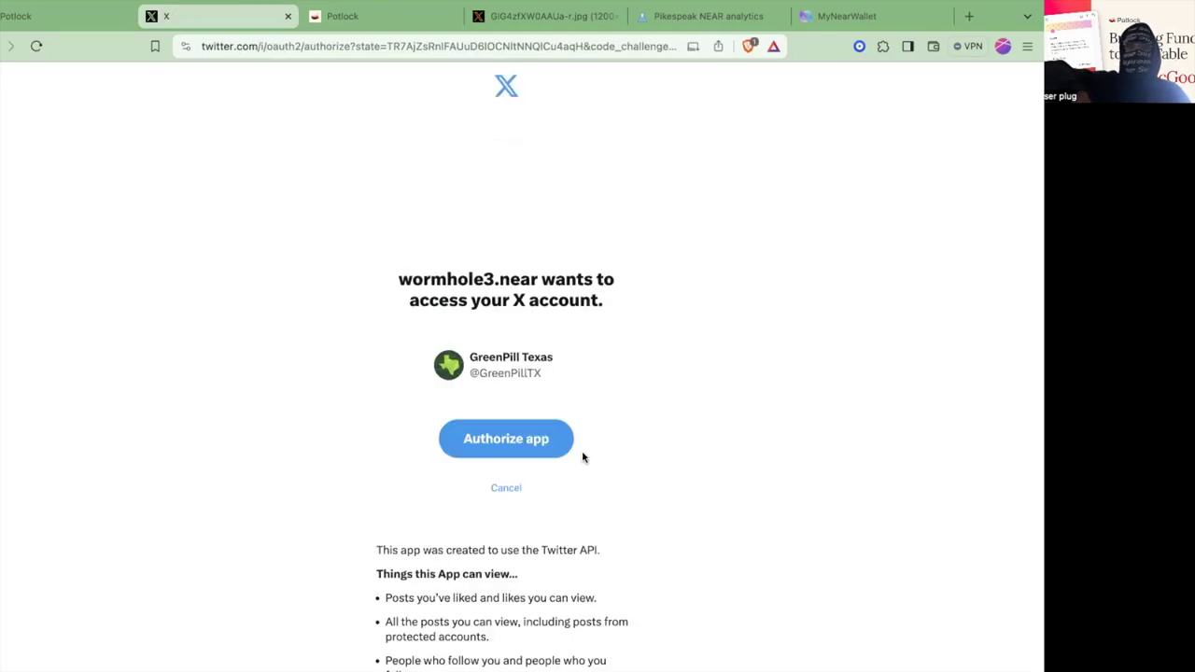
click(530, 439)
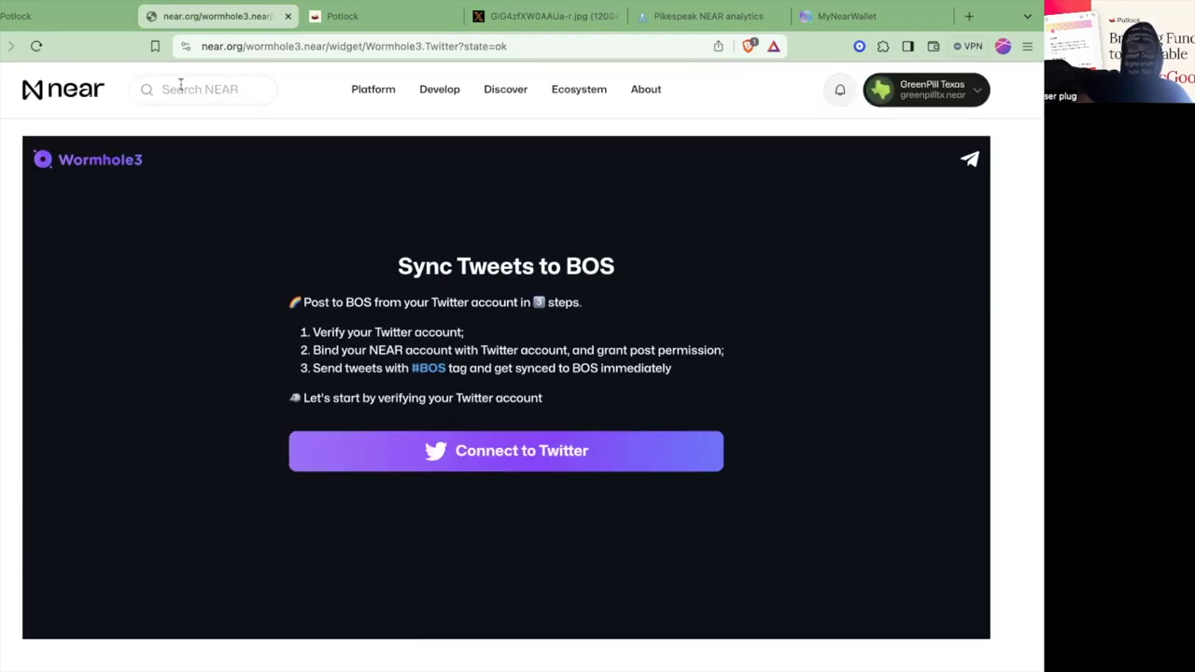
click(36, 45)
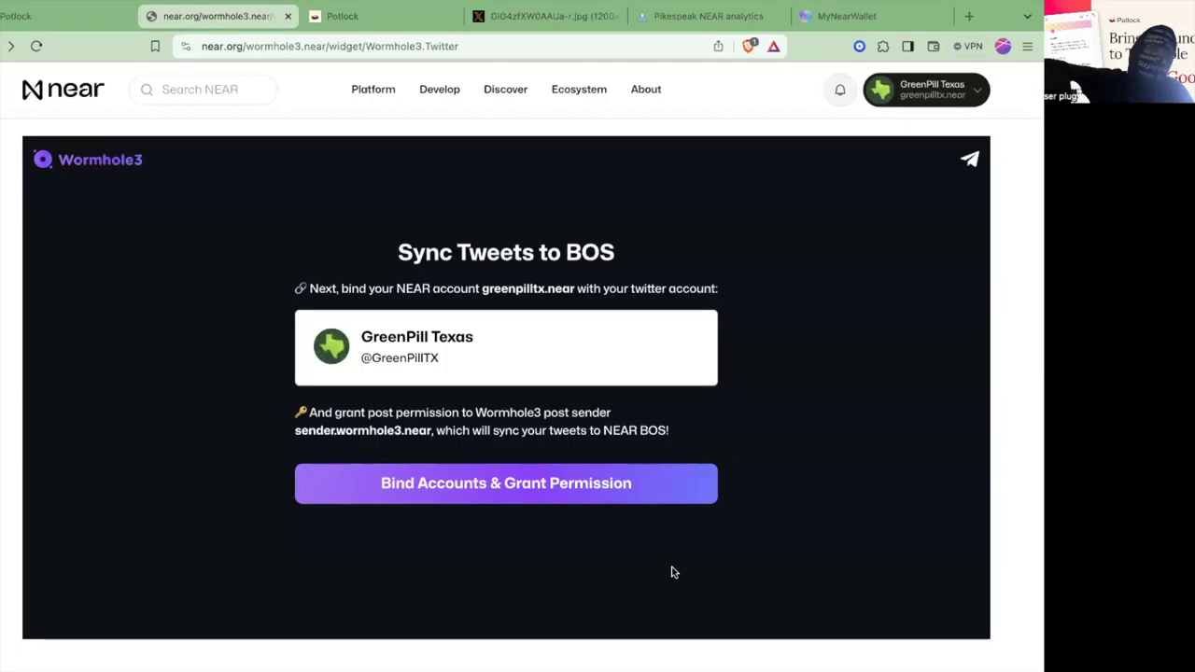
Start binding and review the Twitter account id, grant_write_permission method and permission keys
click(648, 491)
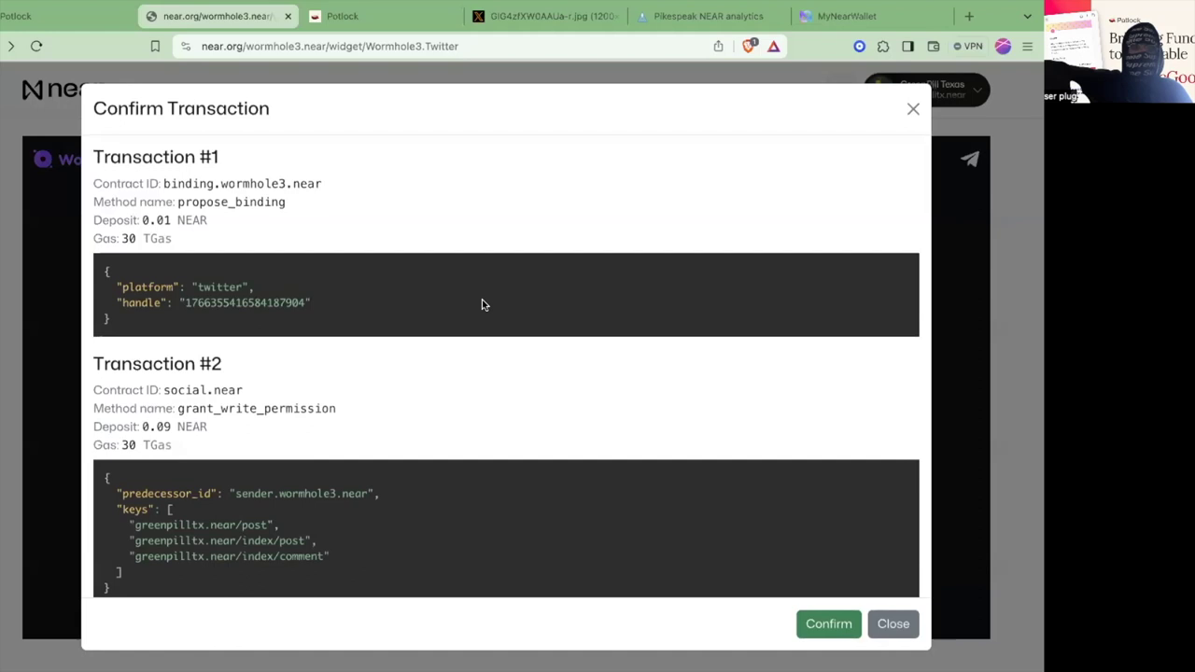
double_click(254, 302)
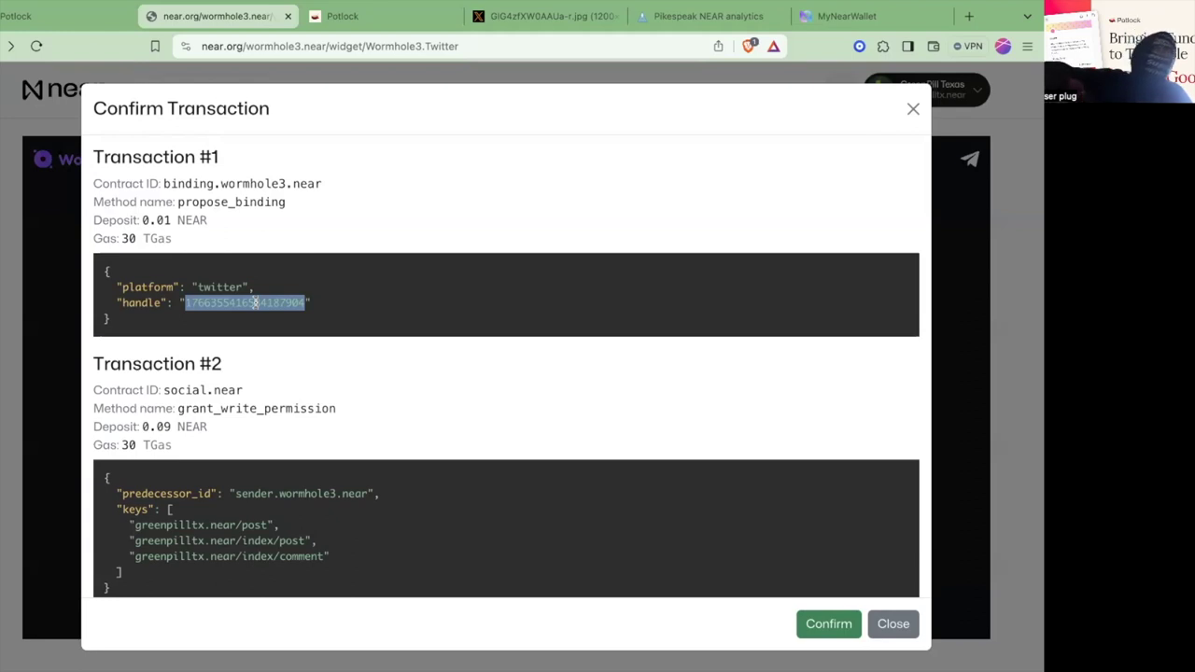
click(345, 319)
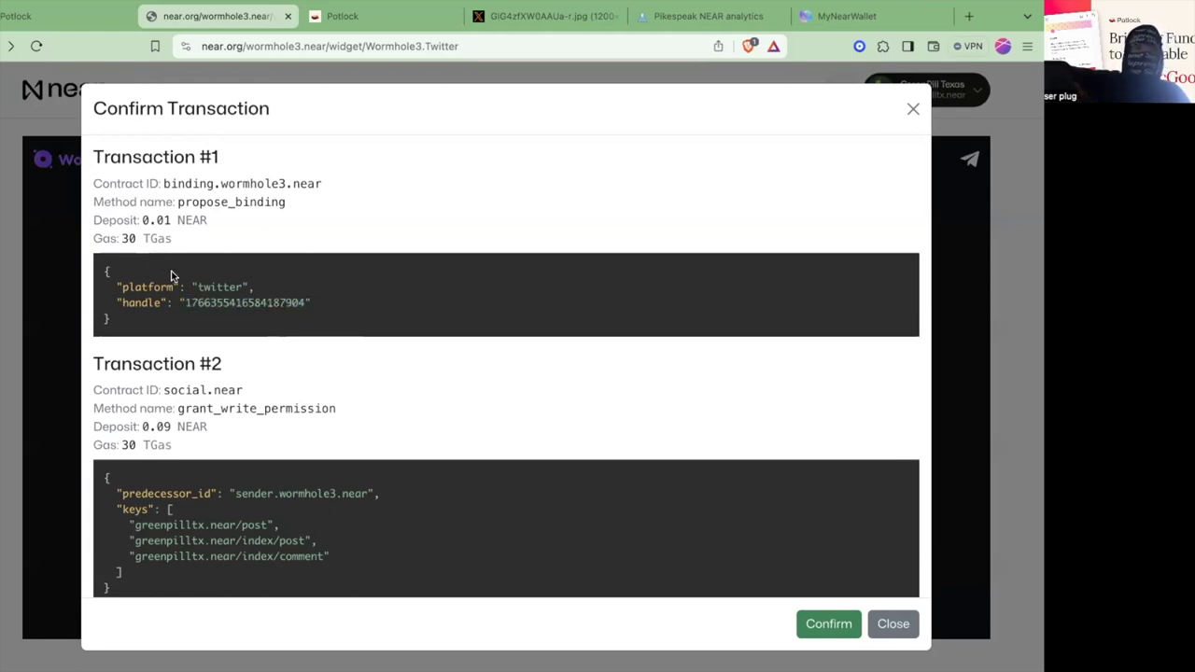
drag(311, 307, 152, 305)
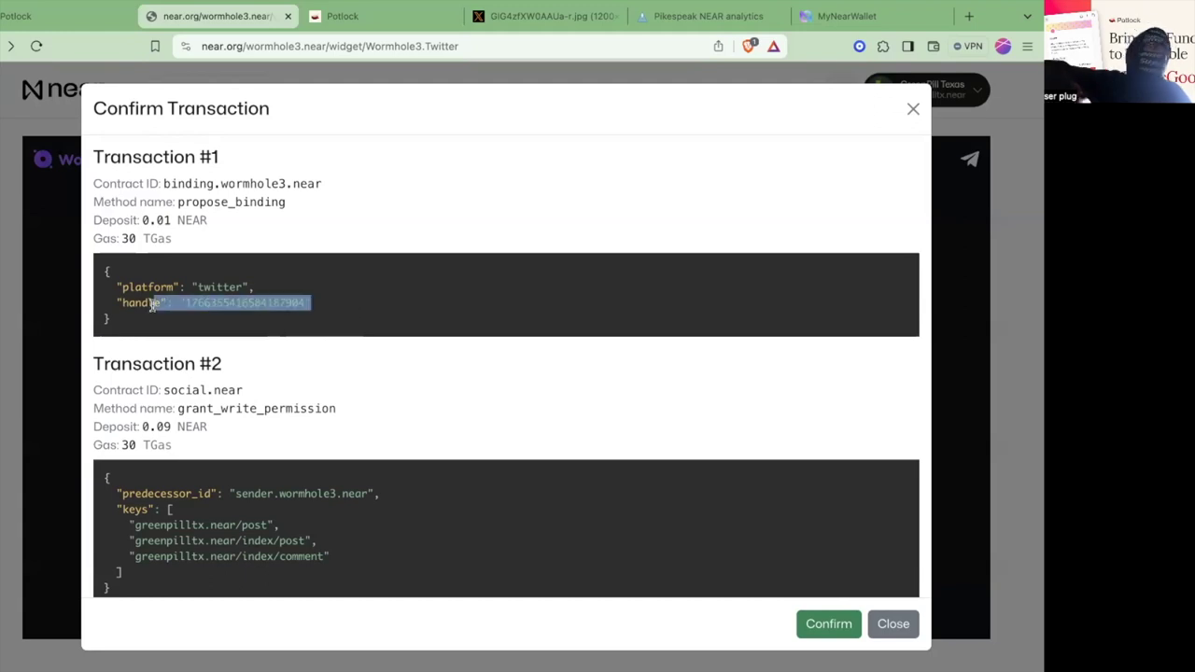
scroll(295, 378, down, 1)
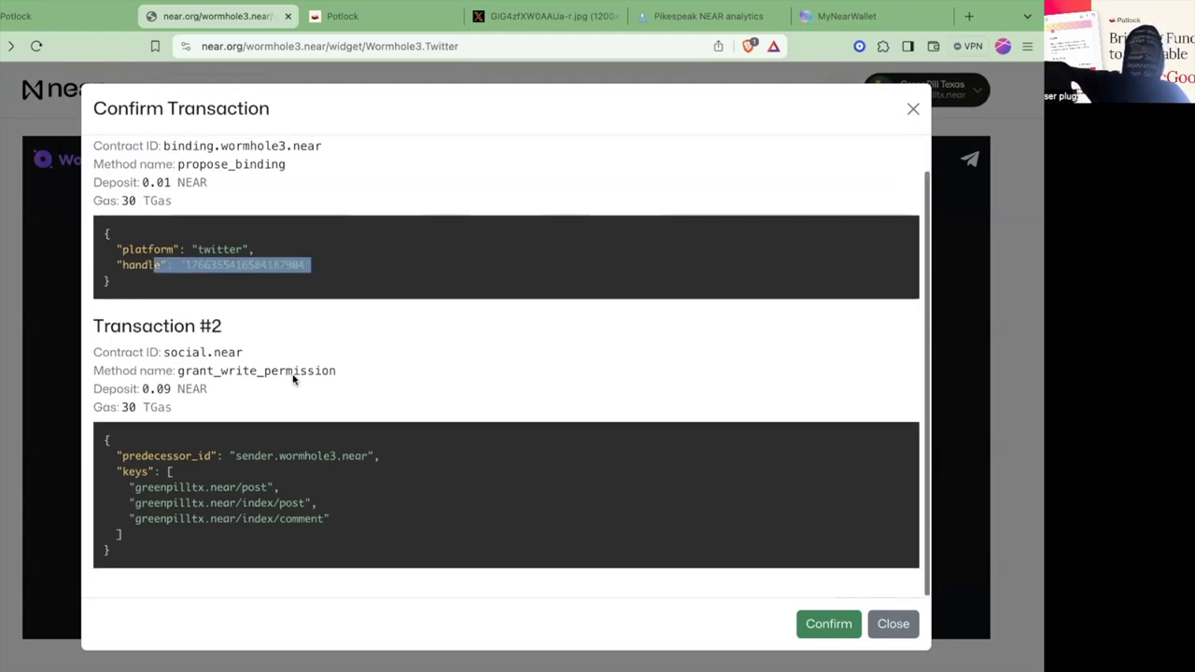
drag(190, 371, 330, 370)
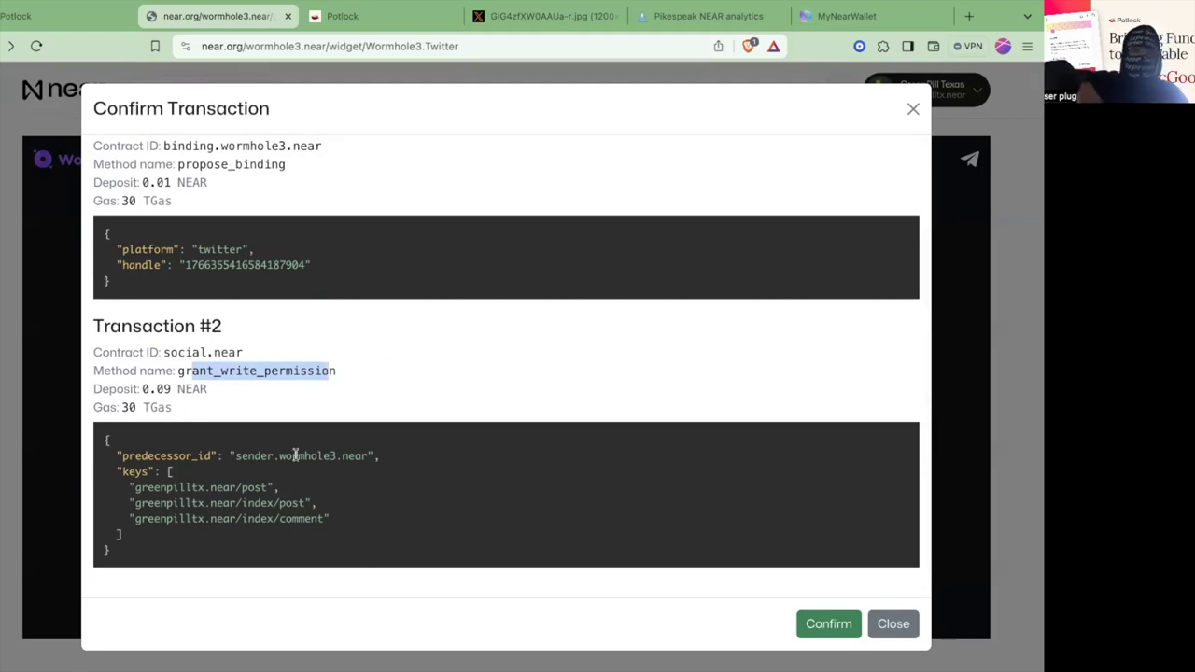
drag(287, 480, 155, 487)
click(342, 524)
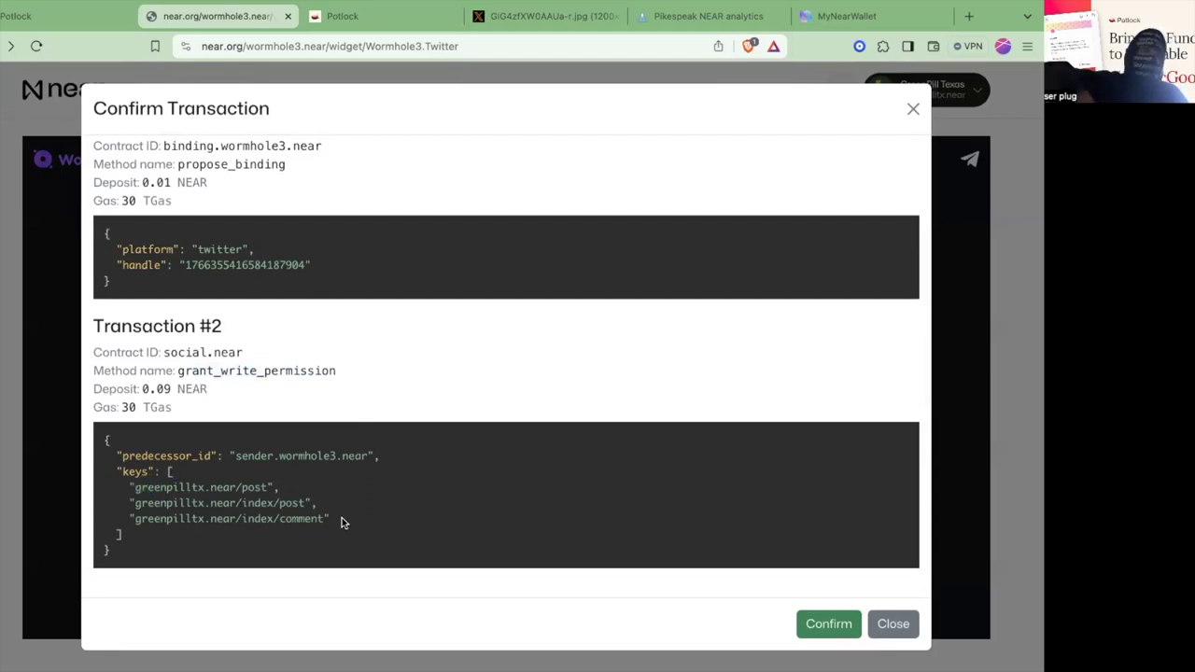
drag(342, 519, 157, 484)
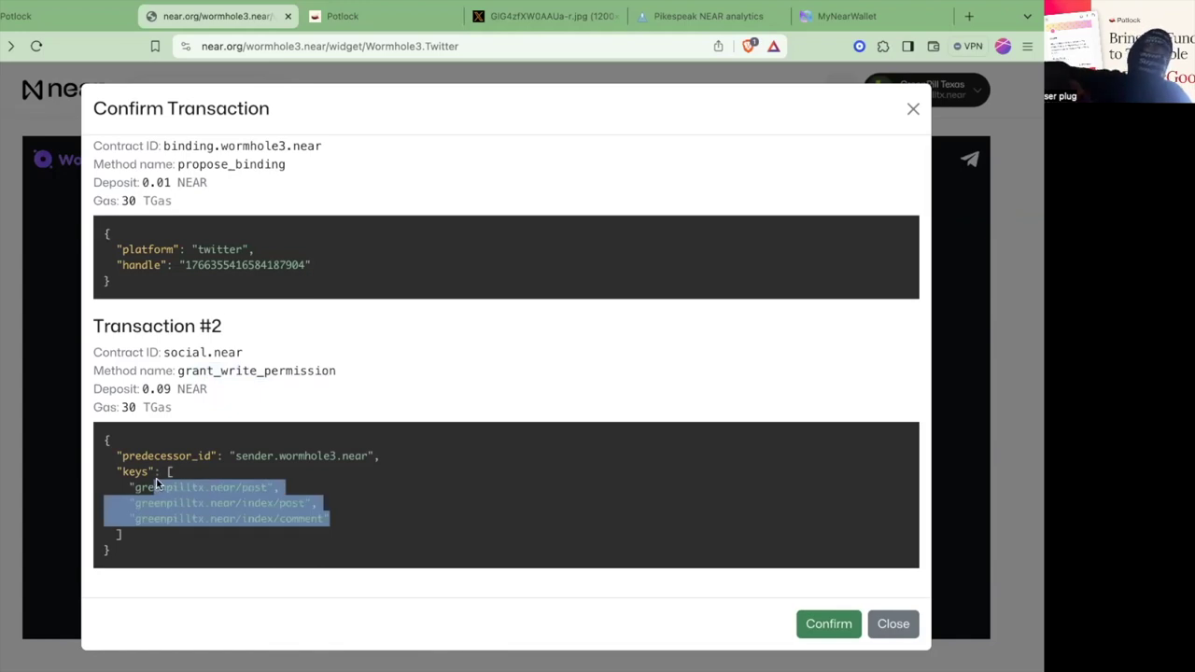
Check Transaction #2's sender.wormhole3.near predecessor and index/post keys, then confirm both transactions
click(218, 480)
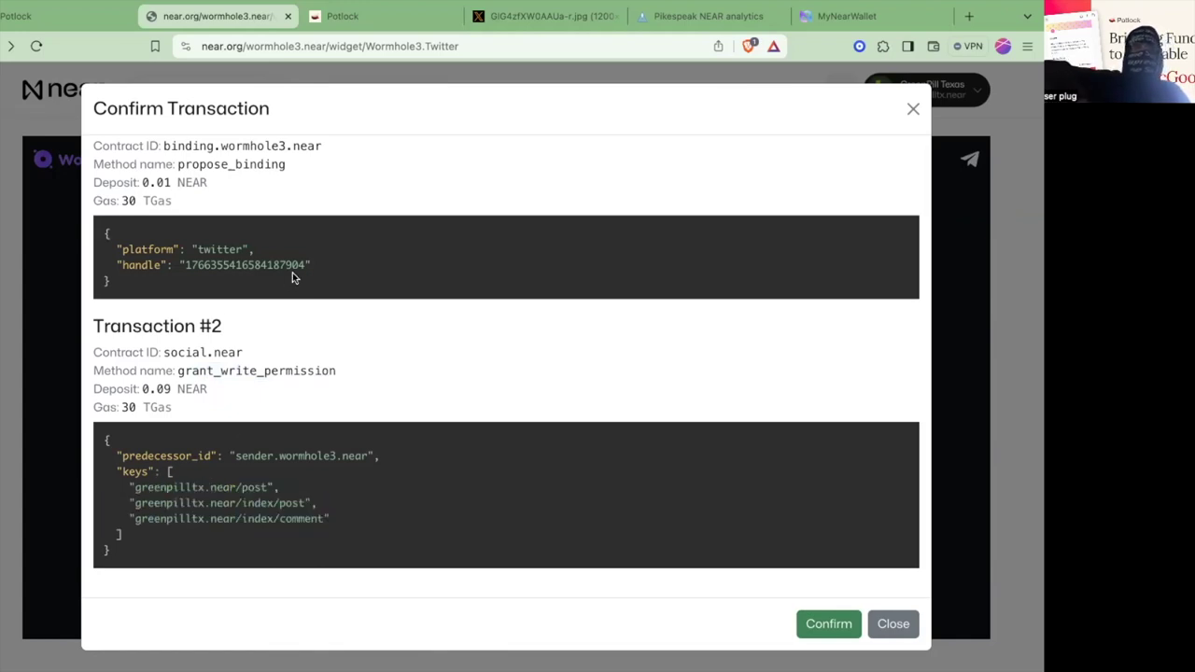
drag(293, 279, 108, 201)
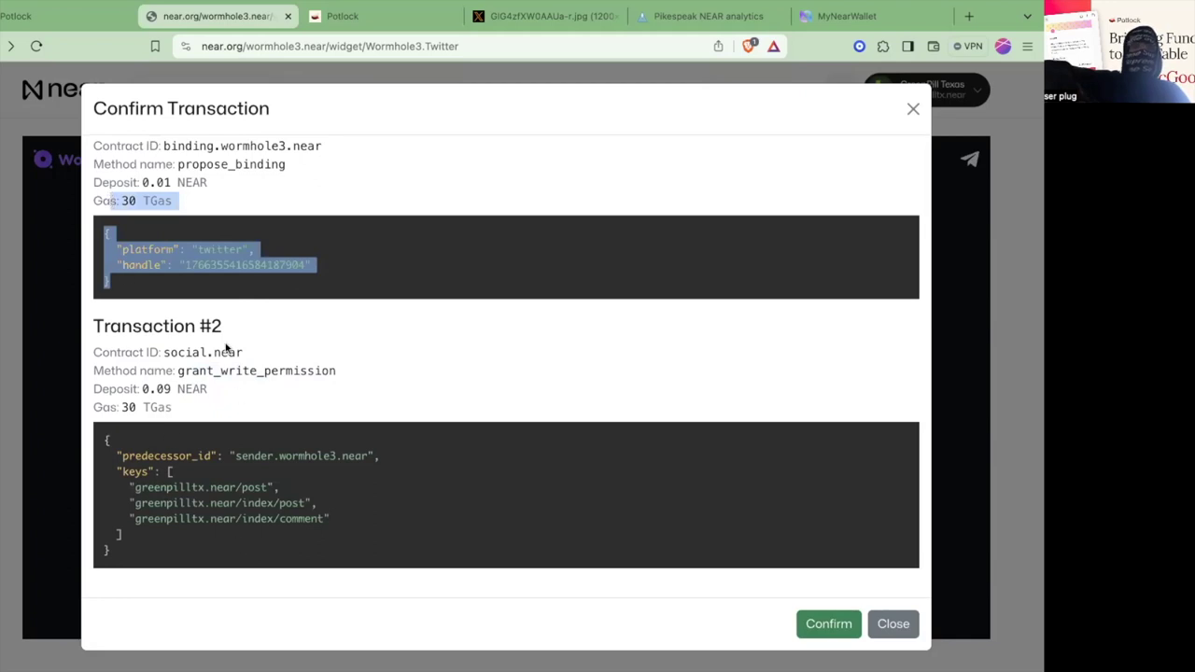
drag(239, 456, 364, 456)
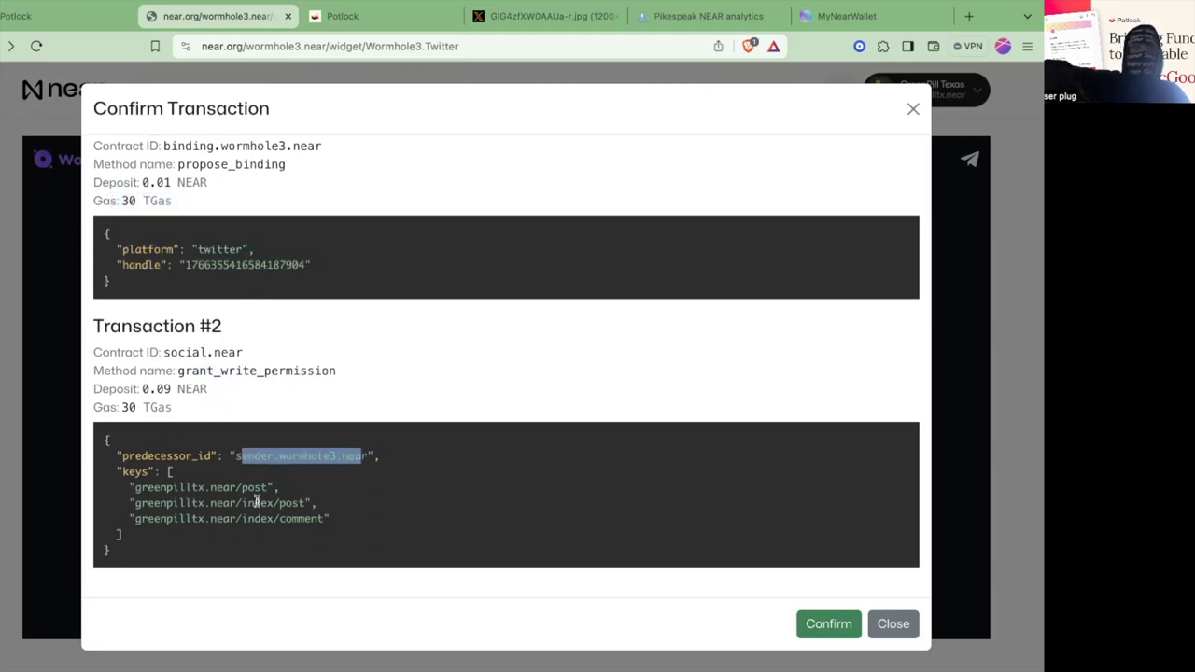
drag(325, 519, 127, 488)
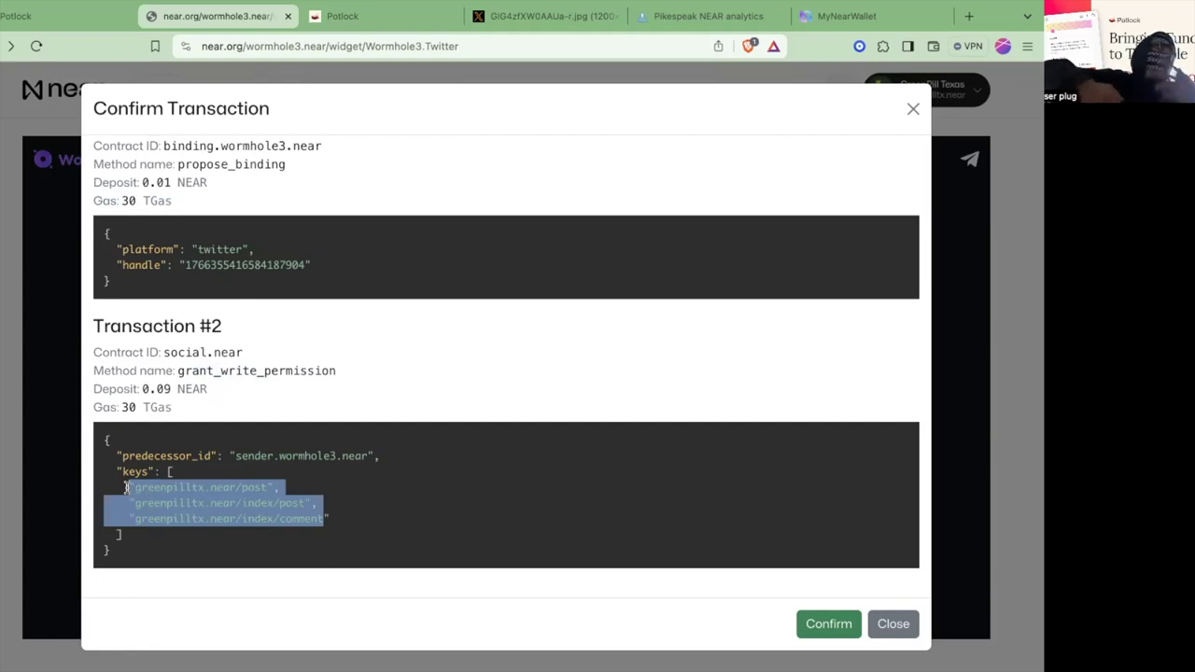
click(229, 455)
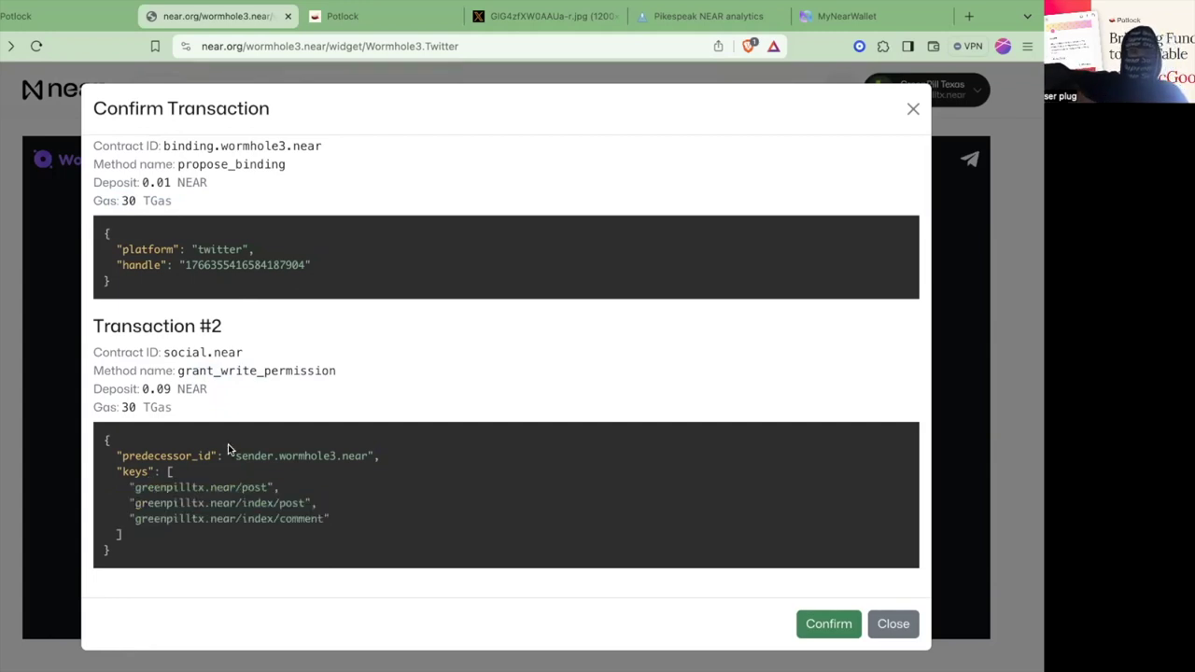
drag(248, 459, 380, 464)
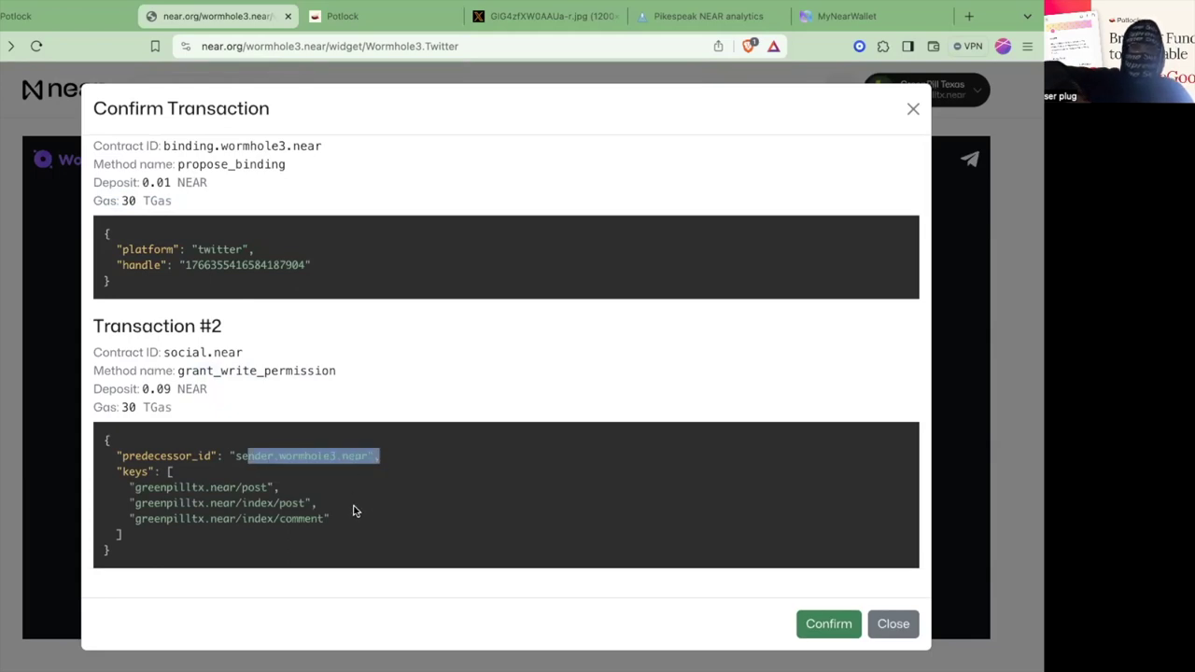
drag(340, 529, 193, 500)
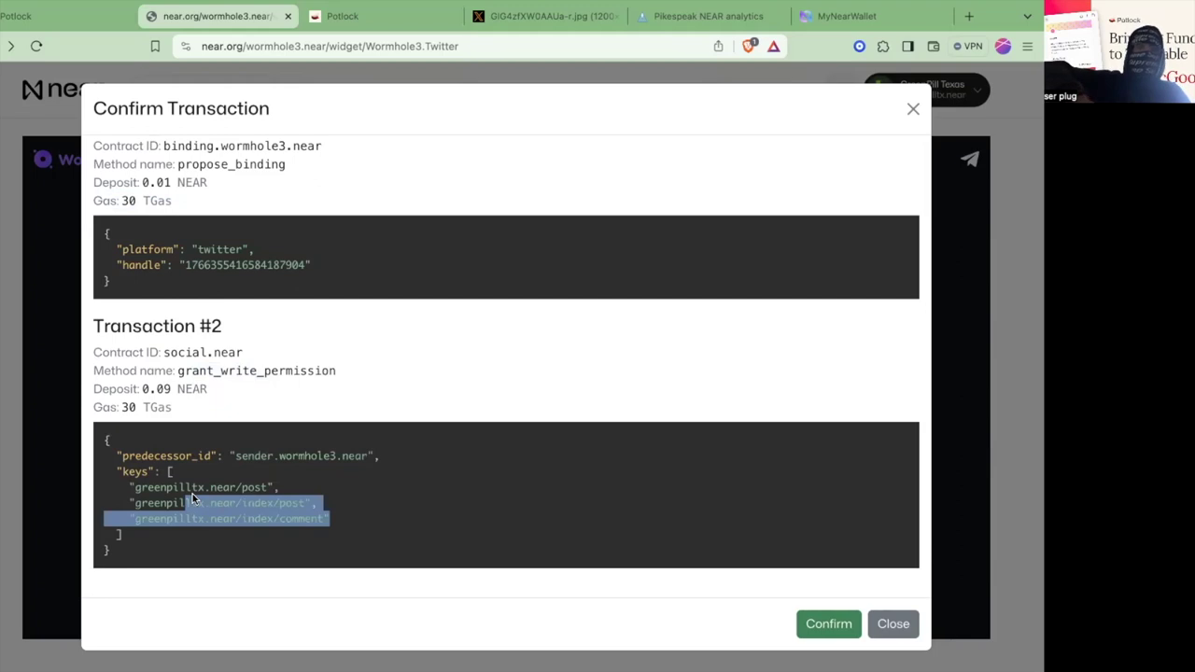
click(813, 624)
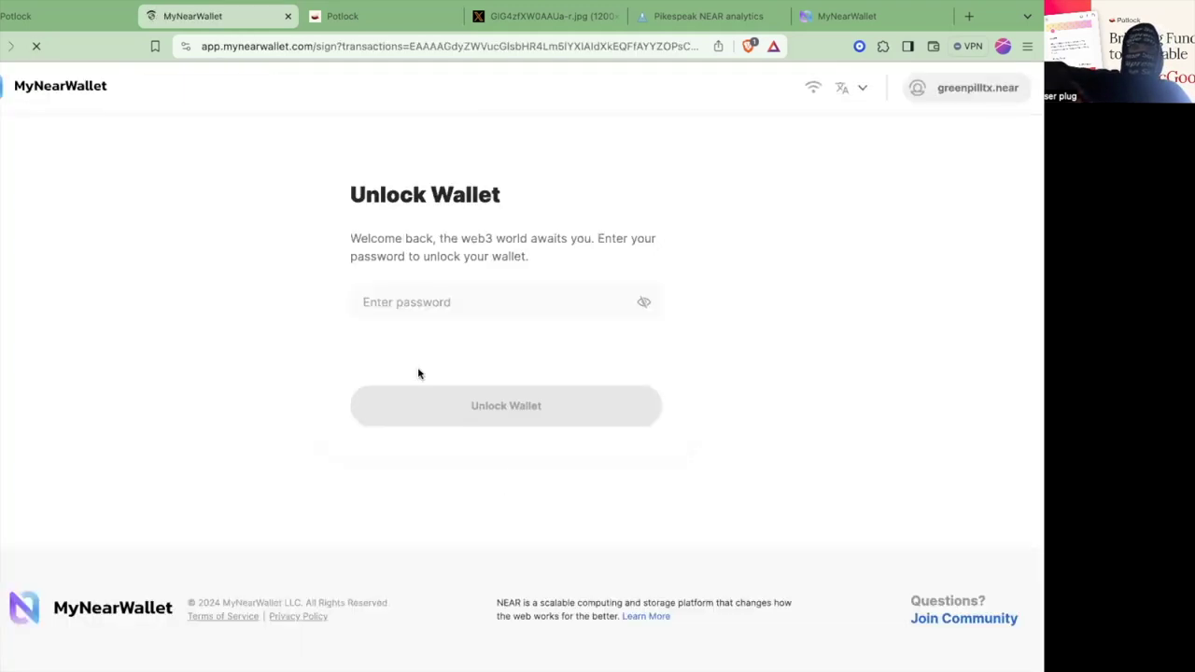
Unlock MyNearWallet with the wallet password and approve the 0.1 NEAR binding transaction
click(417, 302)
text(••••••••)
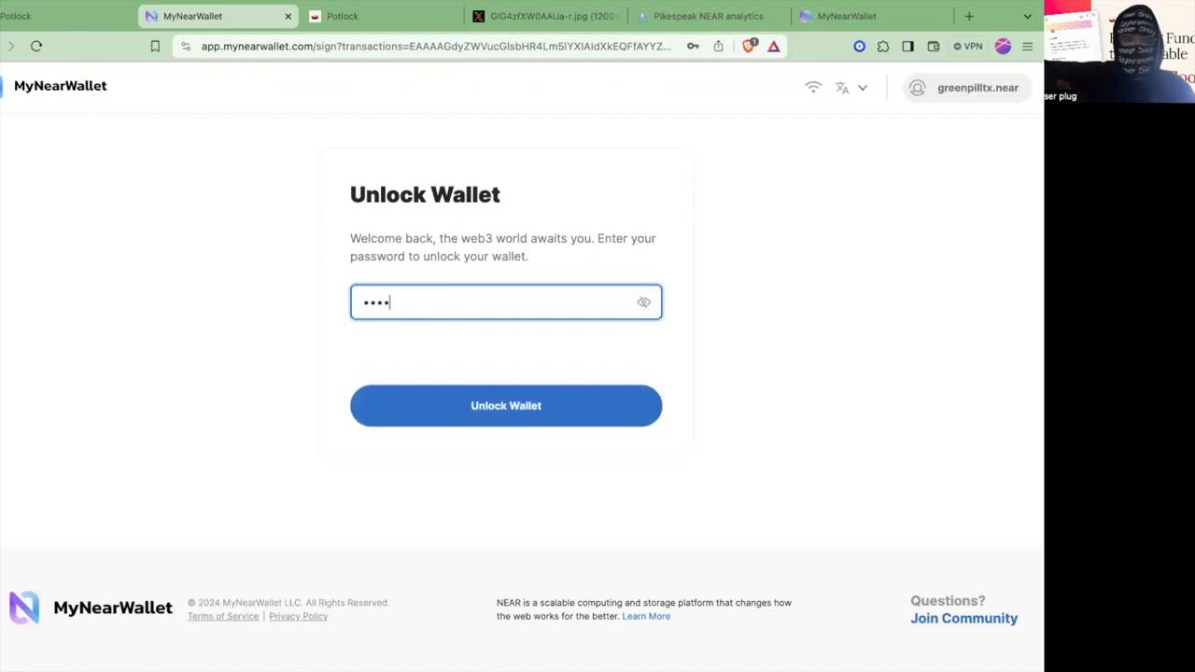
click(415, 388)
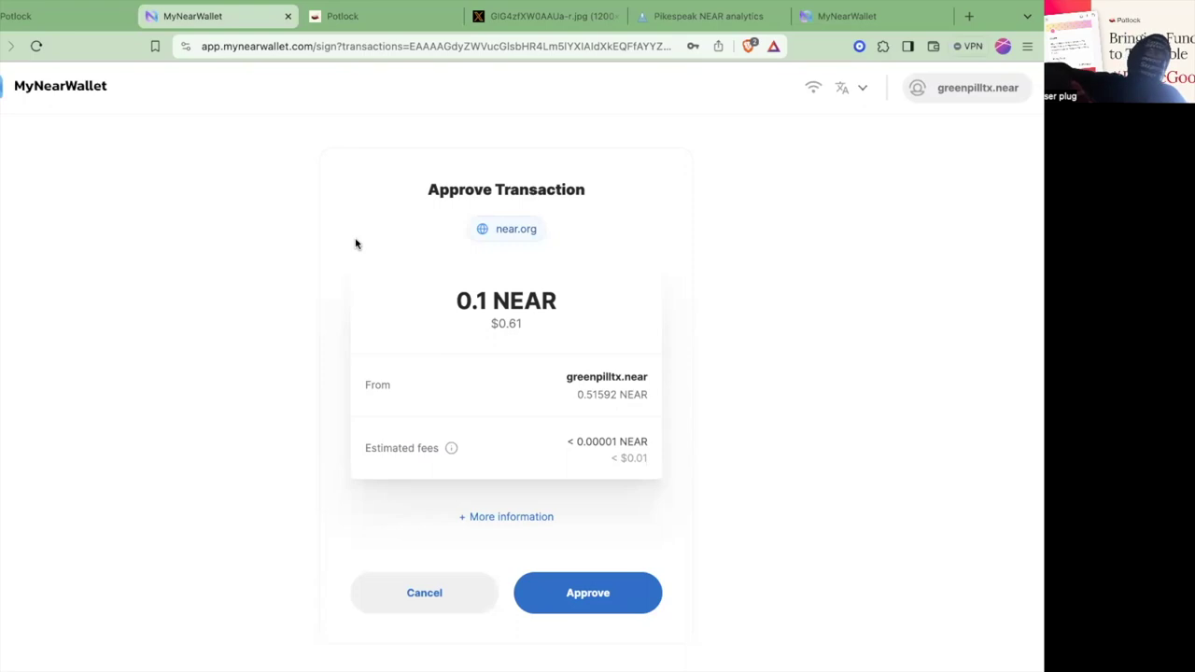
click(571, 592)
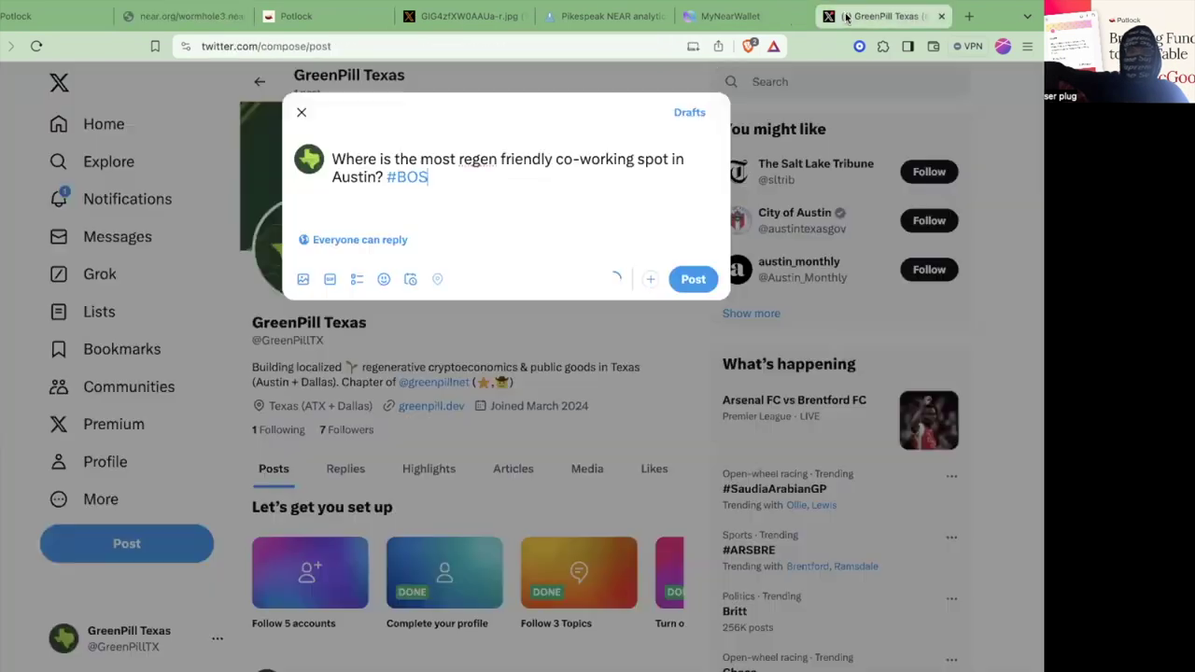
Post the drafted #BOS tweet asking where Austin's most regen friendly co-working spot is
click(887, 16)
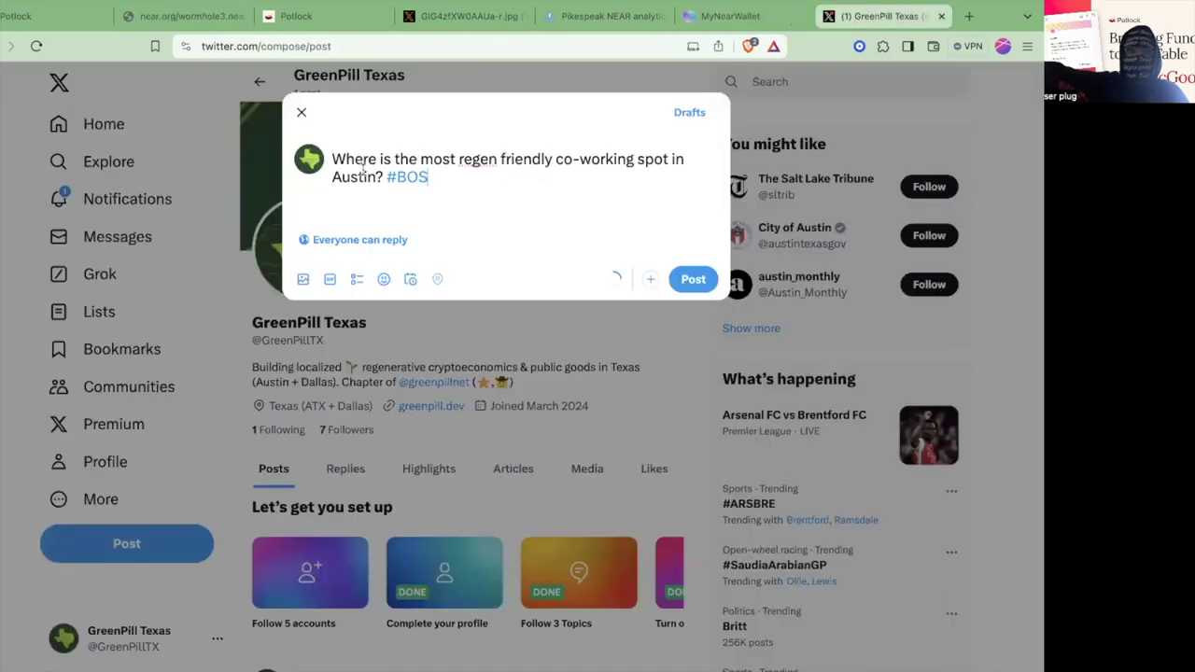
click(692, 282)
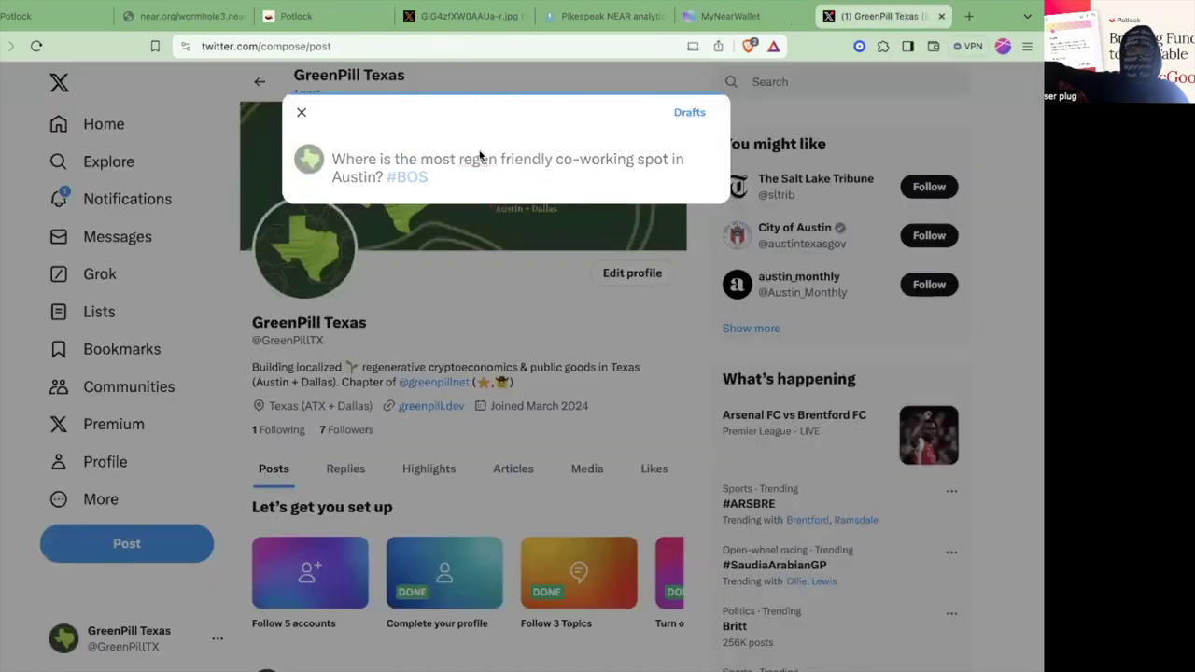
click(199, 17)
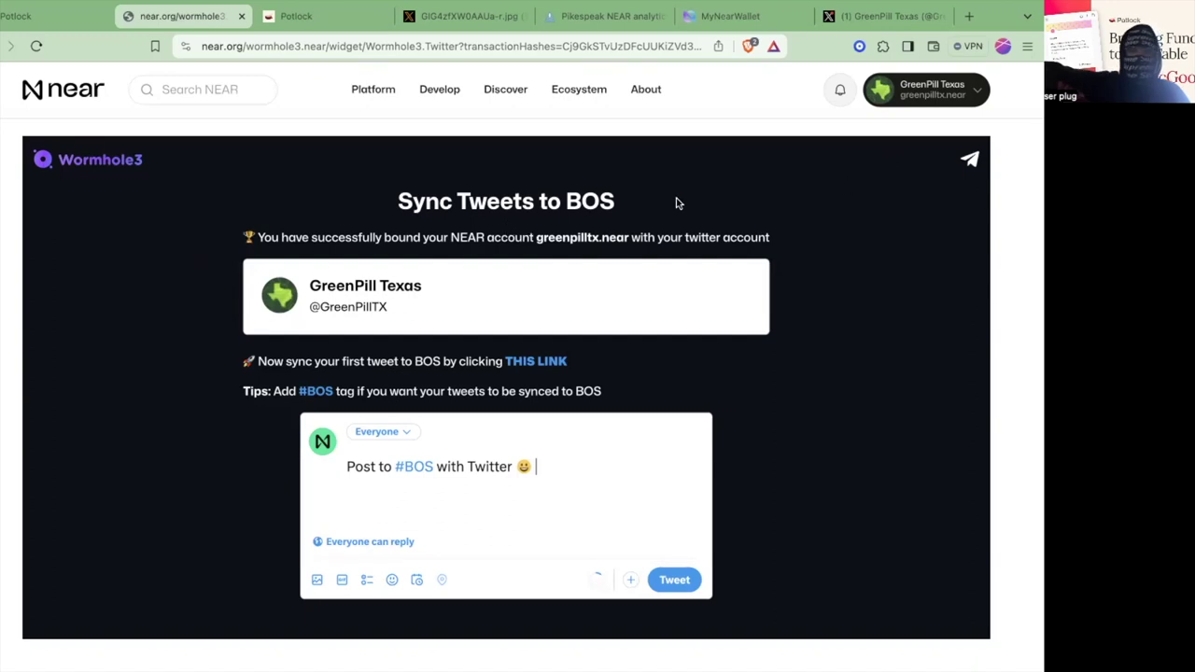
Open the GreenPill Texas profile's Social Feed in Potlock
click(311, 17)
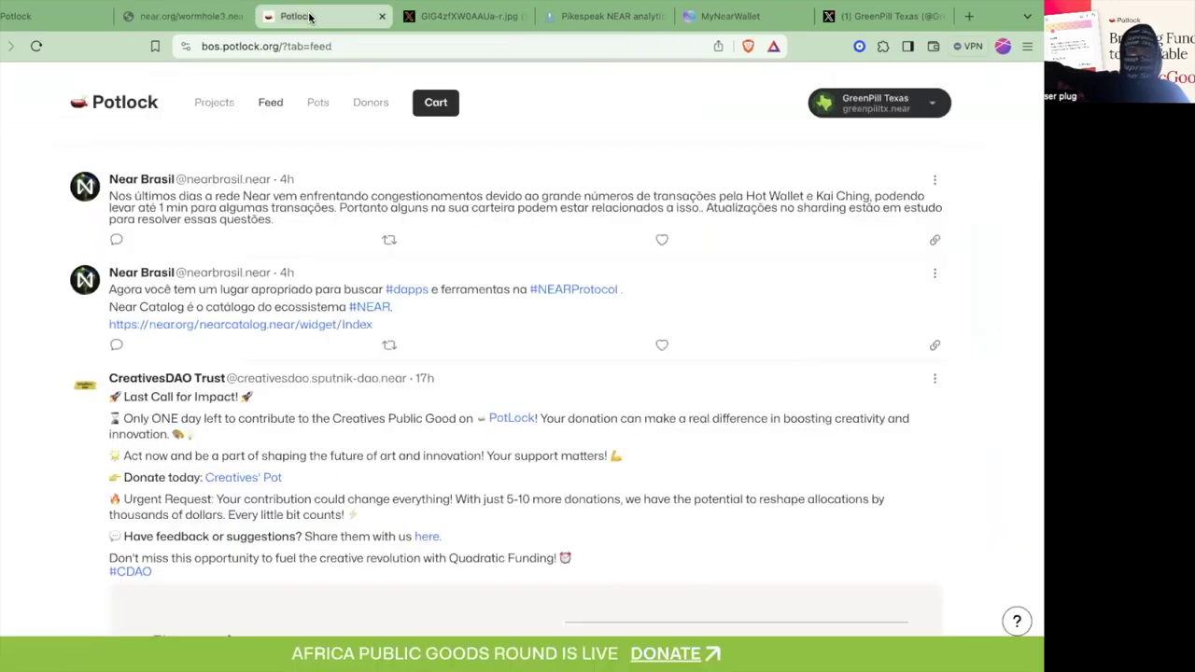
click(874, 116)
click(852, 141)
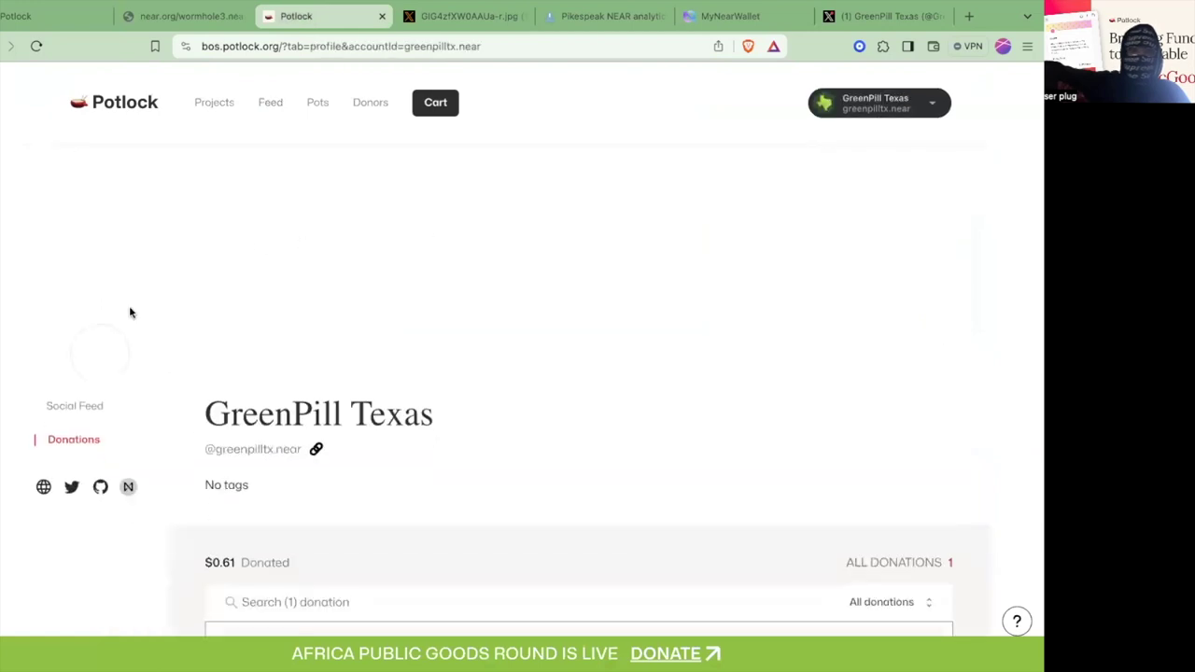
click(79, 348)
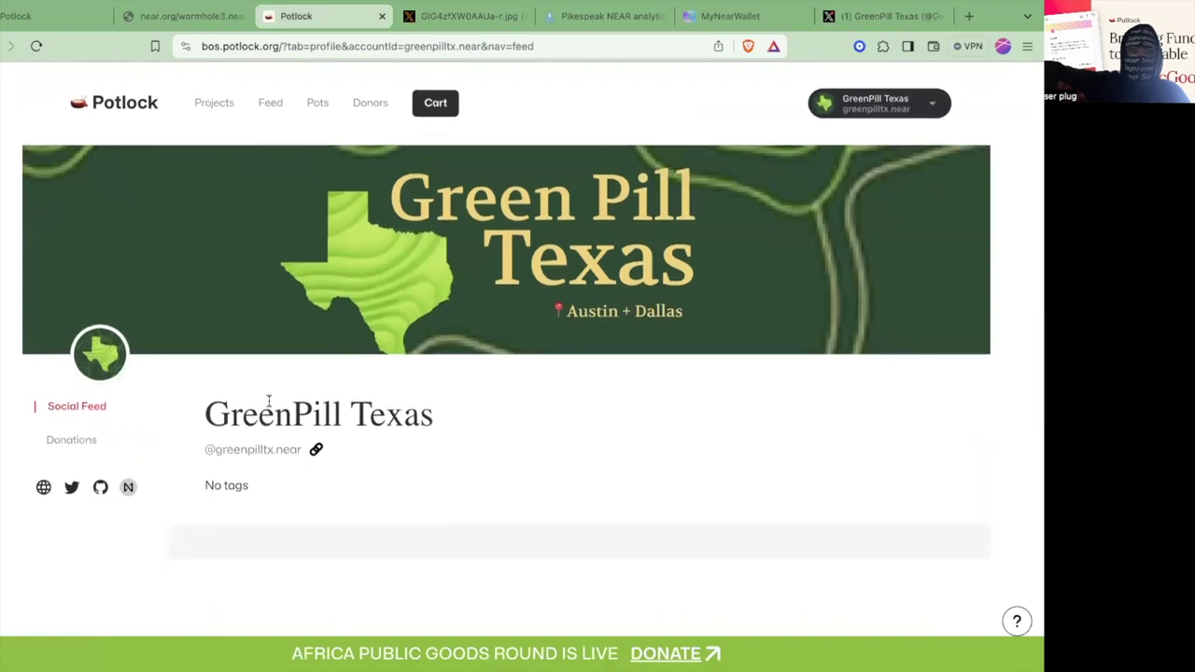
Reload the profile feed until the #BOS co-working tweet shows up
click(36, 46)
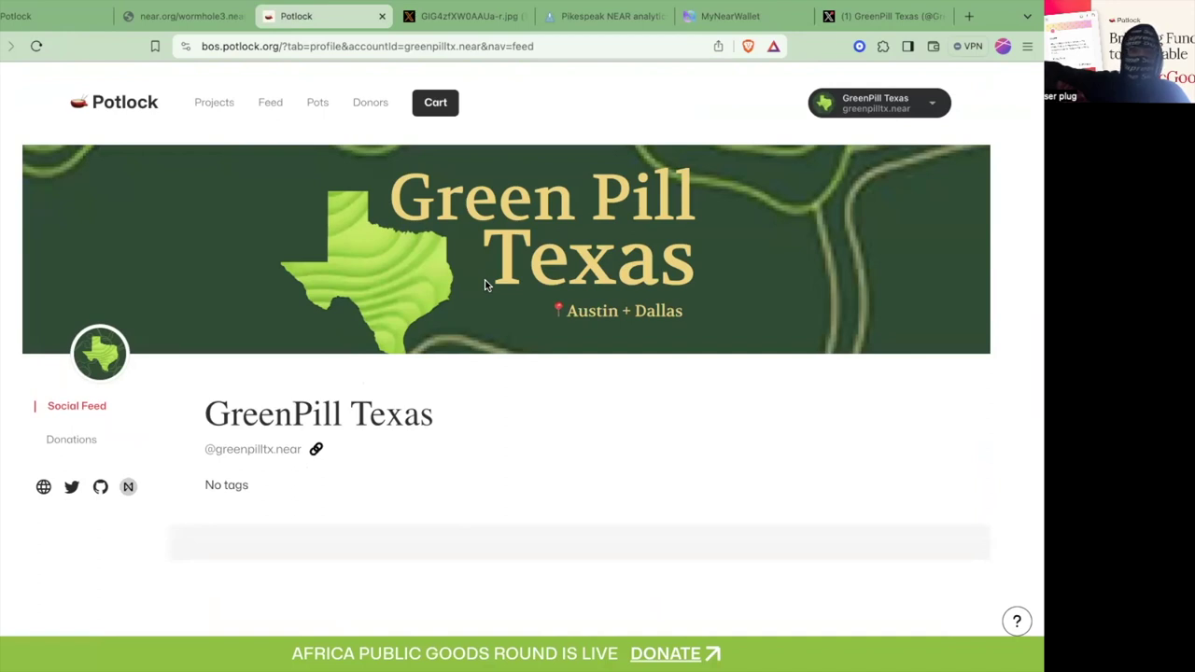
click(37, 47)
click(36, 46)
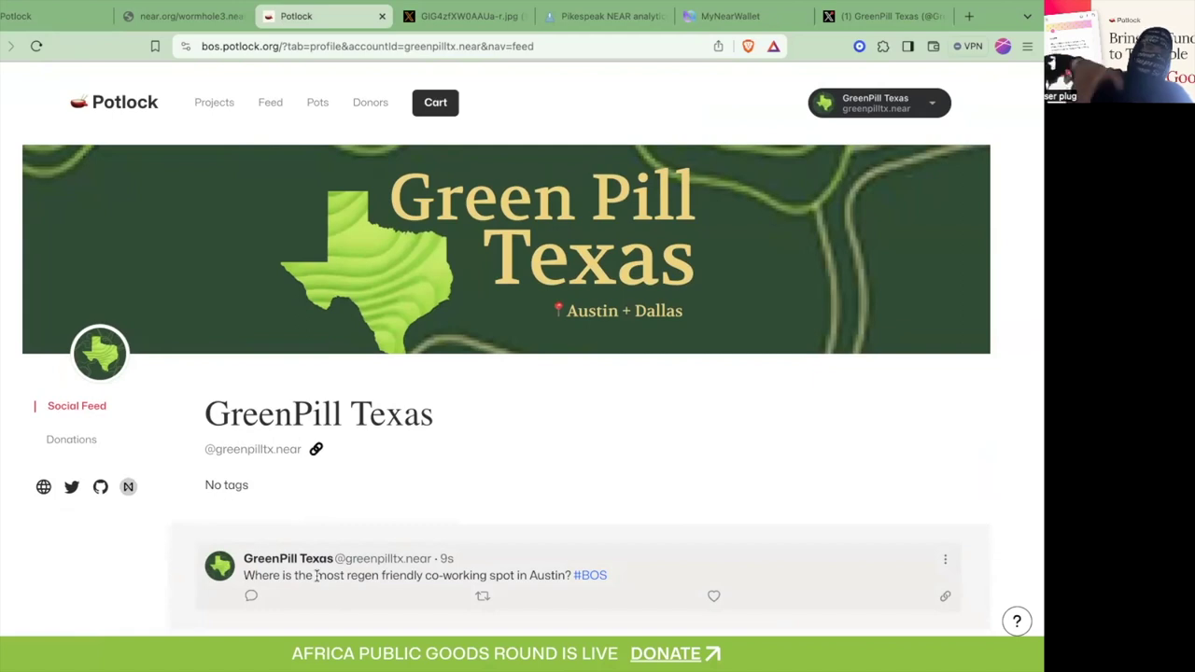
Return to Potlock's main Feed, now led by the GreenPill Texas #BOS post
click(270, 105)
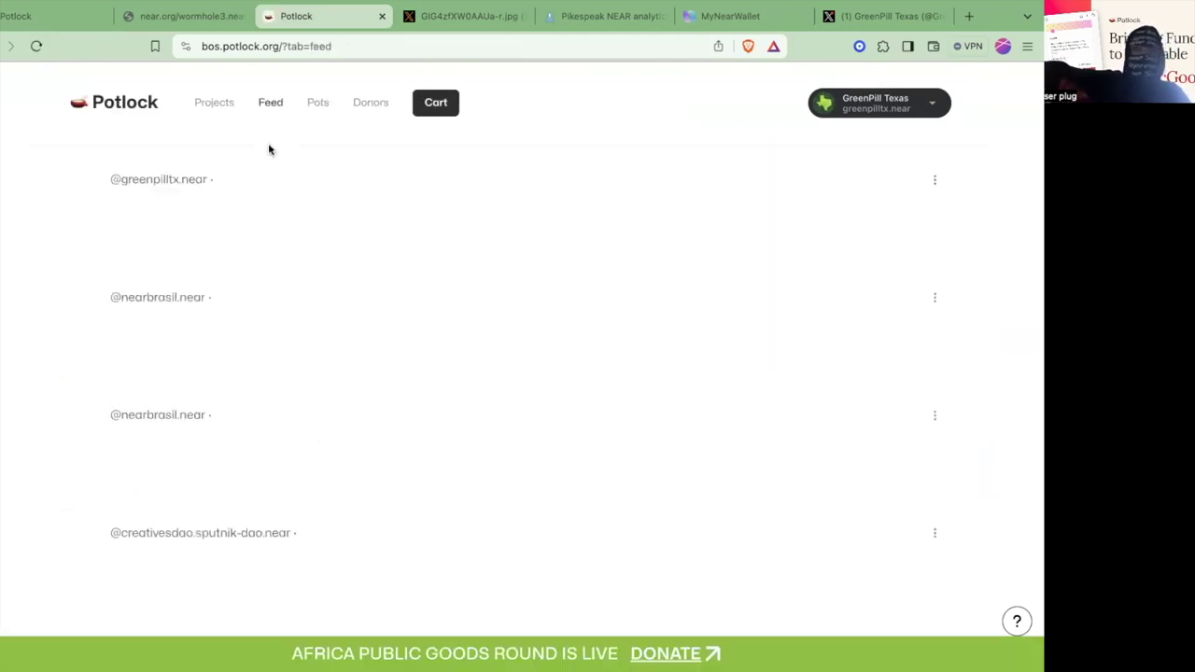